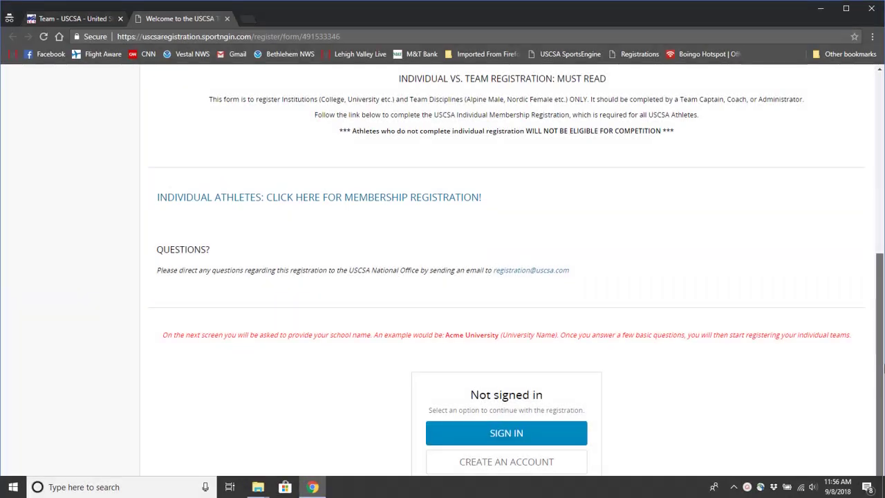
Sign in to SportsEngine with the registration account's e-mail and password.
click(530, 434)
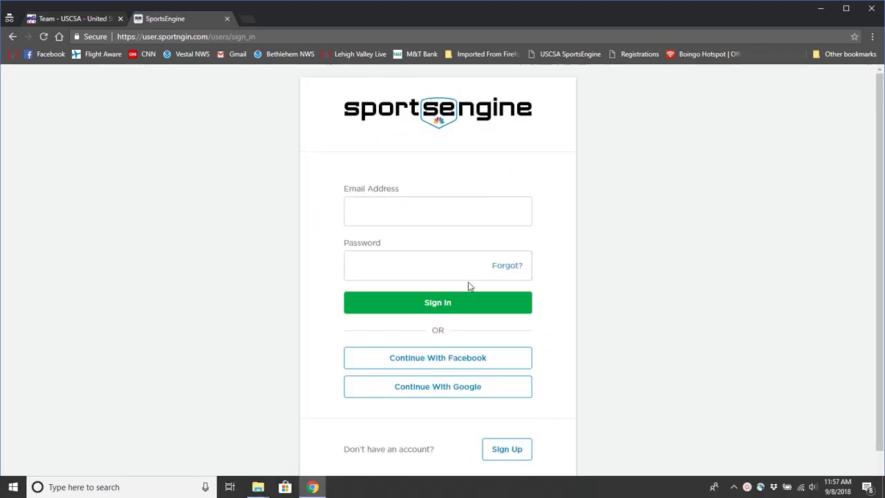
click(404, 207)
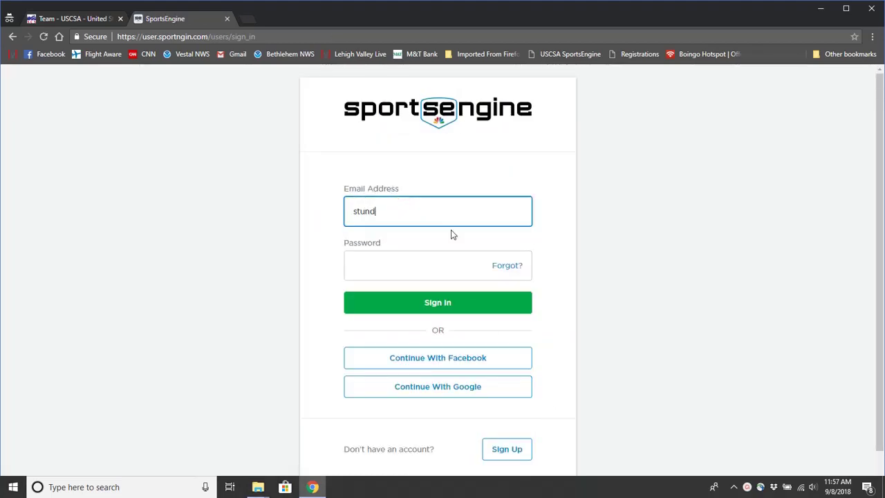
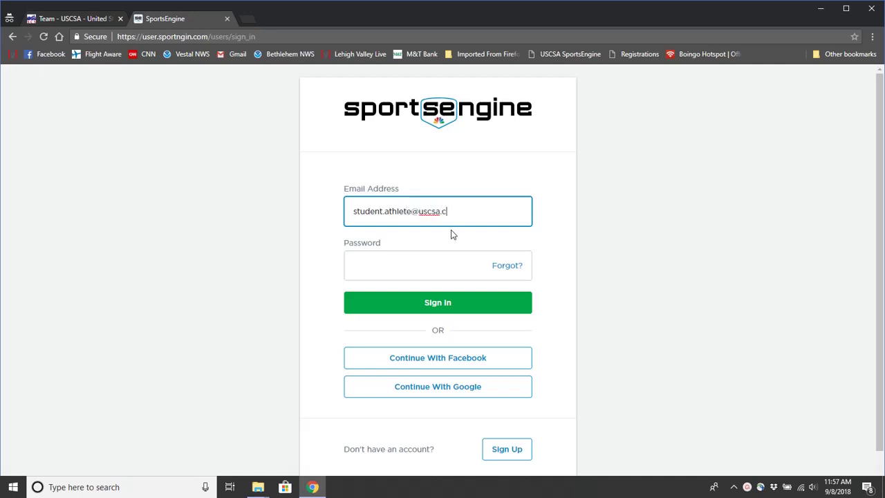
key(Tab)
text(****)
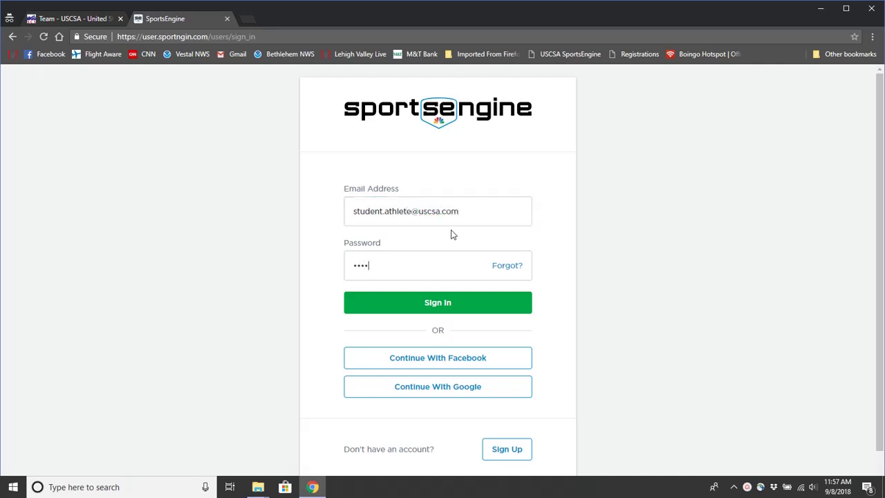
text(*****)
click(508, 211)
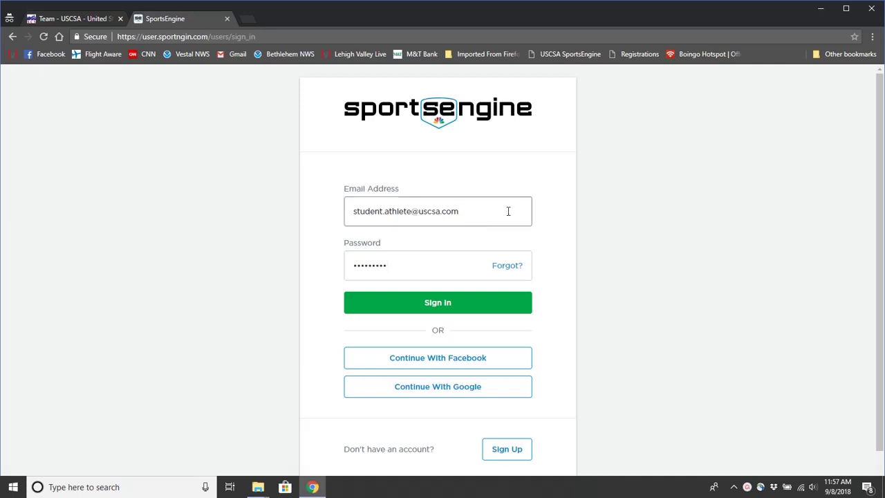
click(446, 308)
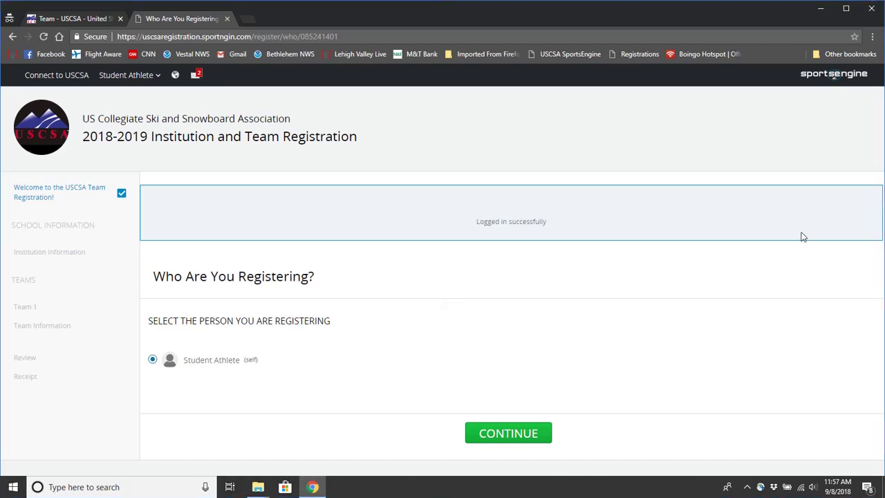
Continue with Student Athlete selected and bring the School Name field into view.
click(520, 434)
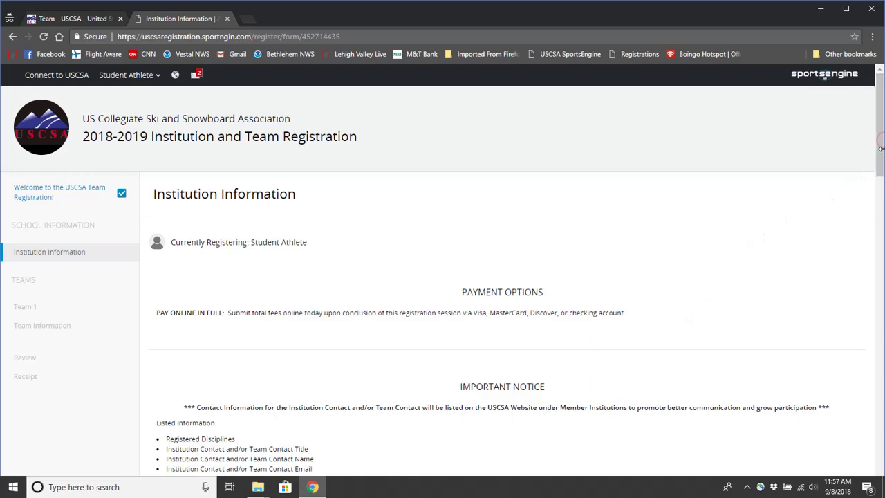
drag(881, 148, 881, 191)
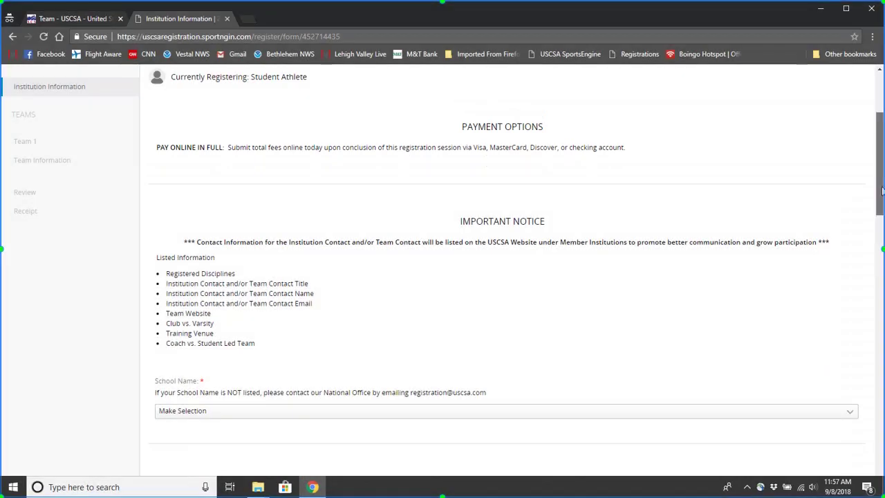
Pick USCSA University from the School Name list, which auto-selects Atlantic Highlands Conference.
scroll(882, 191, down, 4)
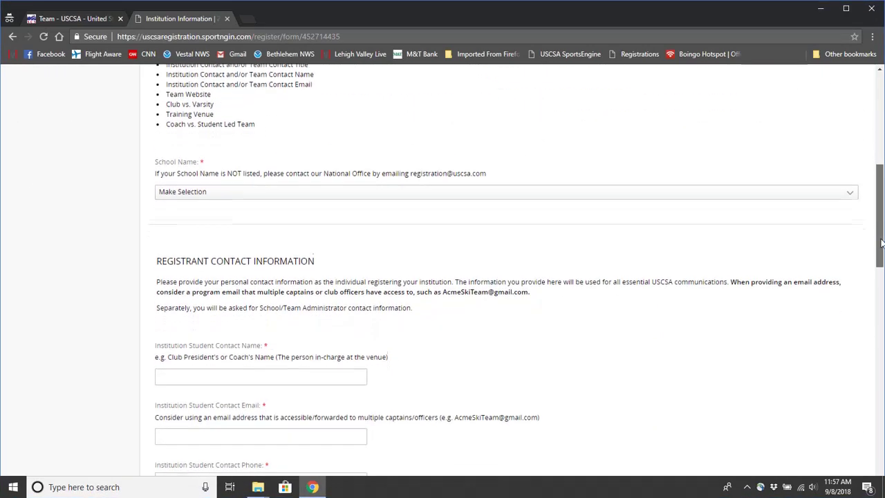
click(612, 145)
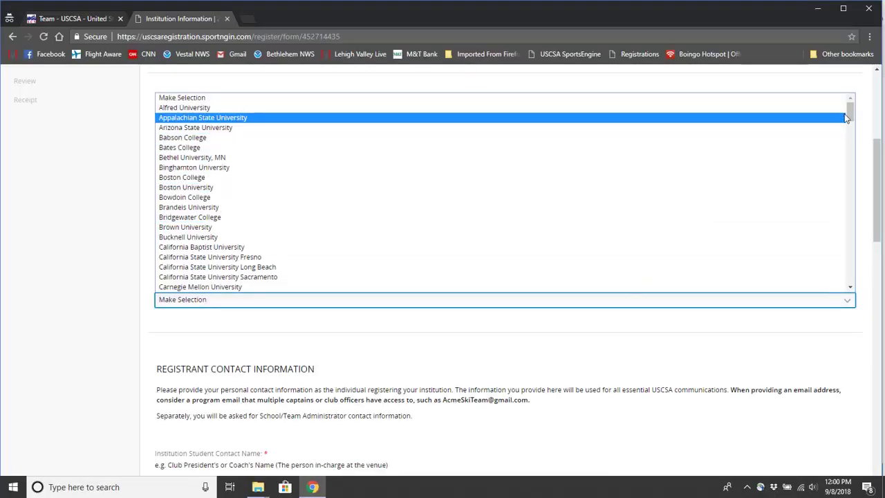
drag(850, 115, 851, 273)
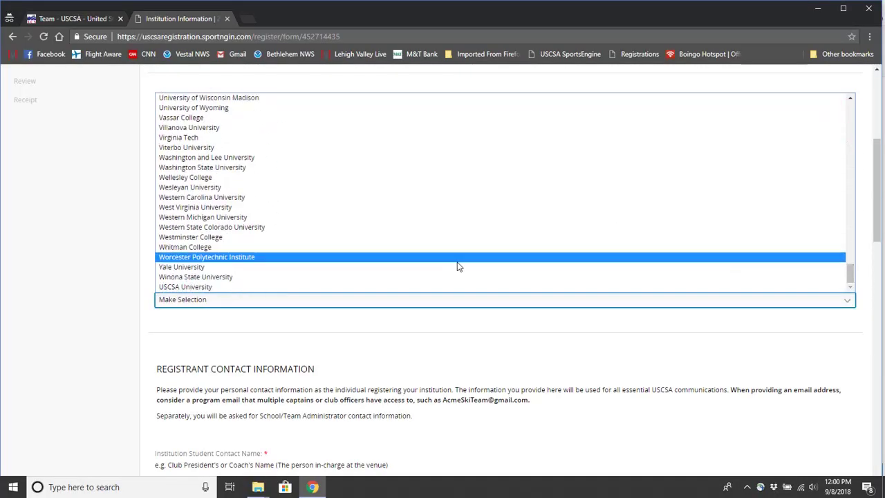
click(229, 287)
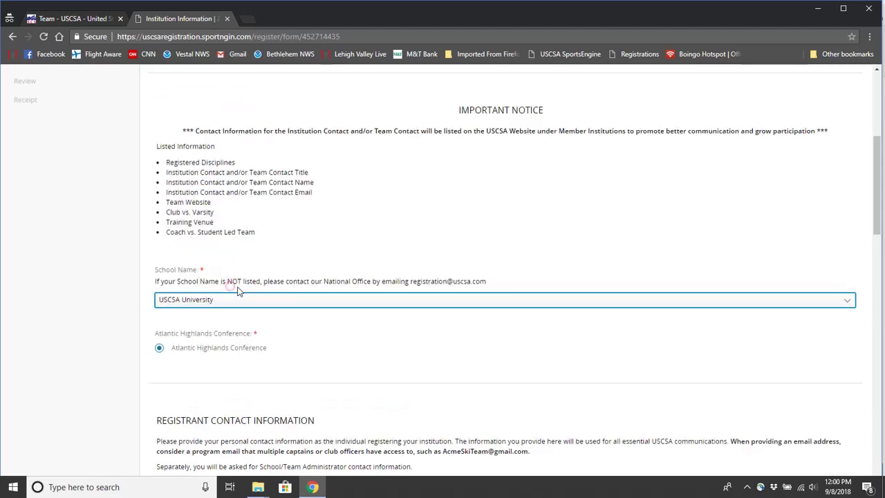
click(281, 369)
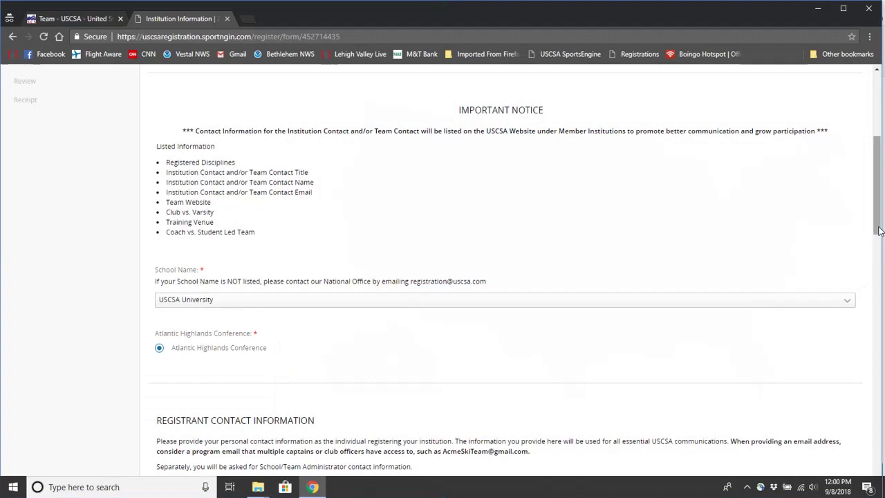
drag(878, 231, 875, 286)
scroll(502, 269, down, 2)
Enter the student contact's name, e-mail and phone number.
click(309, 167)
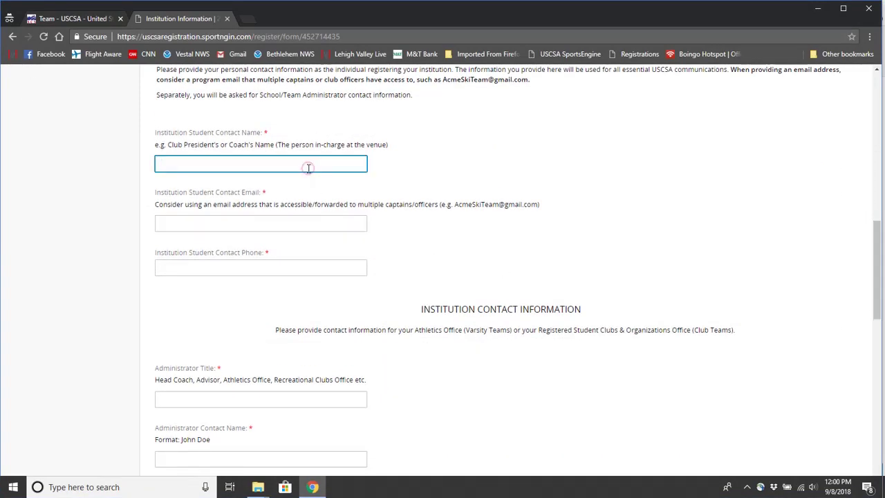
key(Tab)
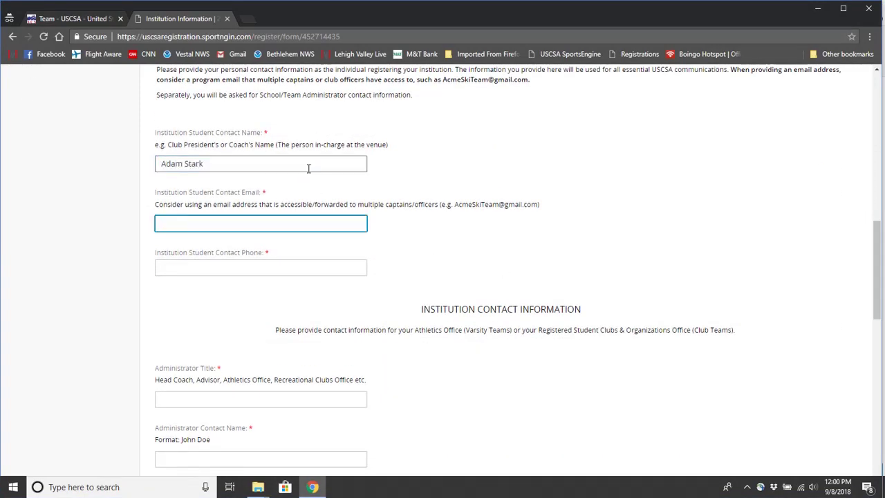
key(Tab)
text(12)
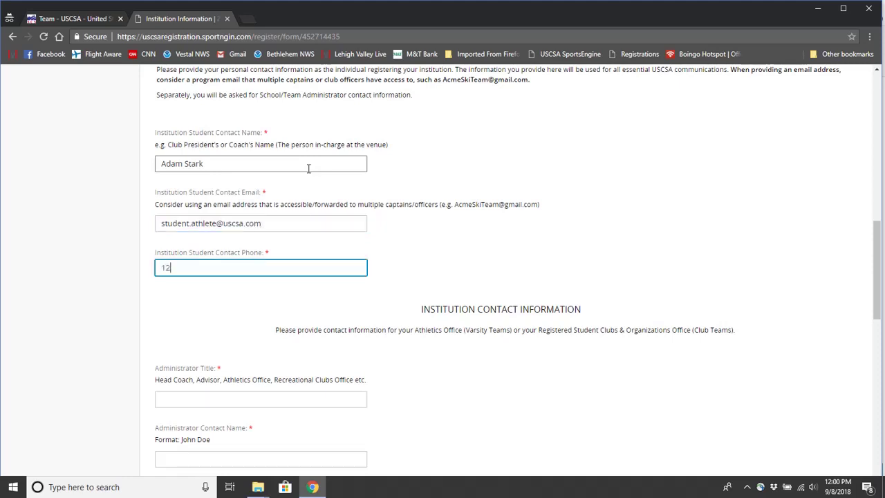
text(3-456-7890)
Enter administrator title Head Coach plus the administrator's name, e-mail and phone.
key(Tab)
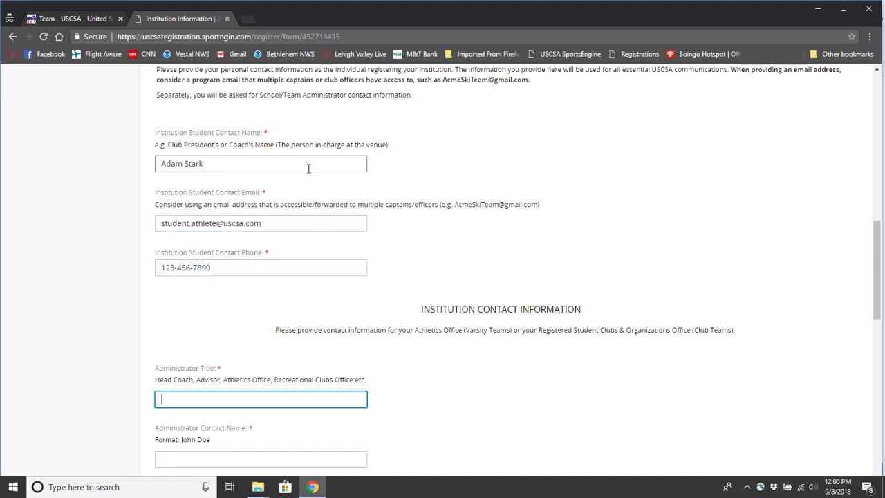
text(Head Coach)
key(Tab)
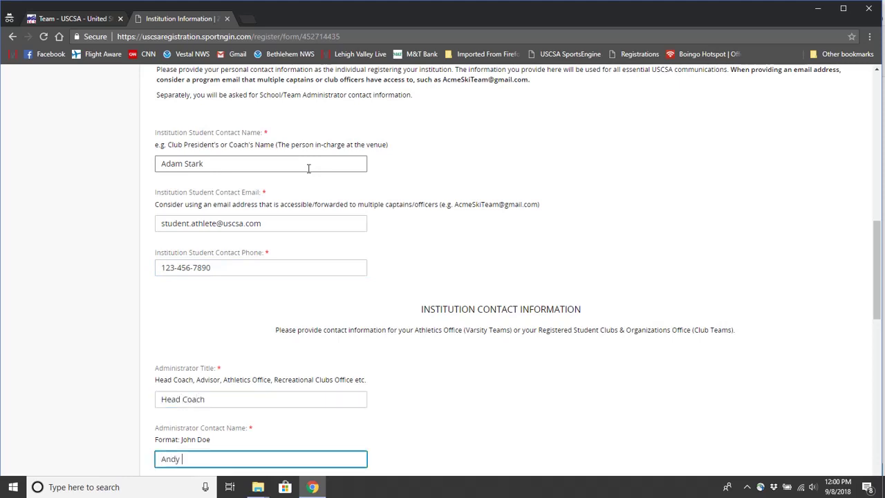
key(Tab)
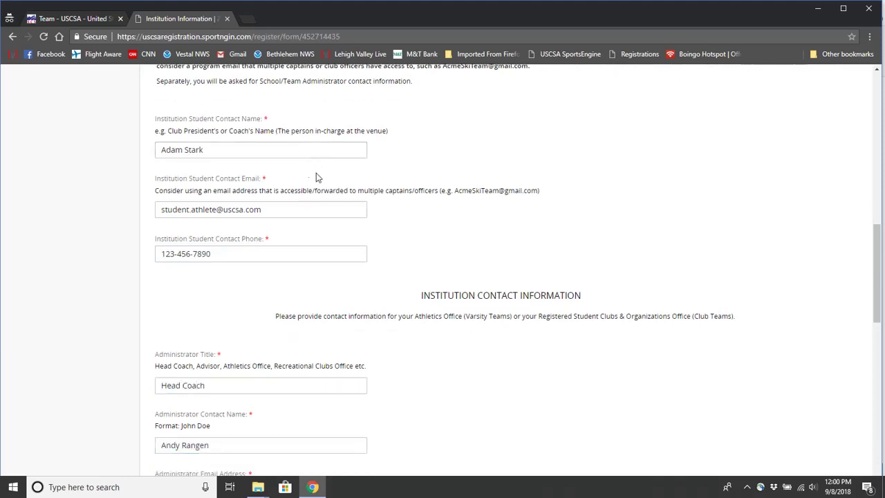
scroll(332, 242, down, 4)
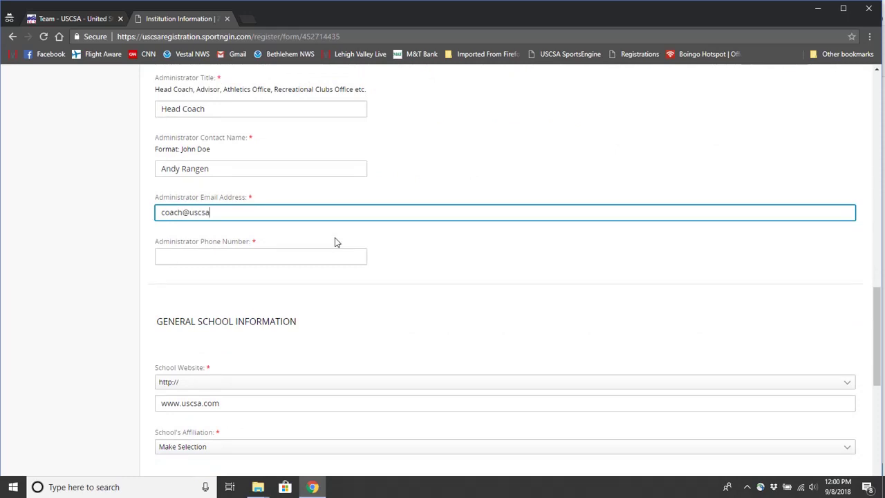
key(Tab)
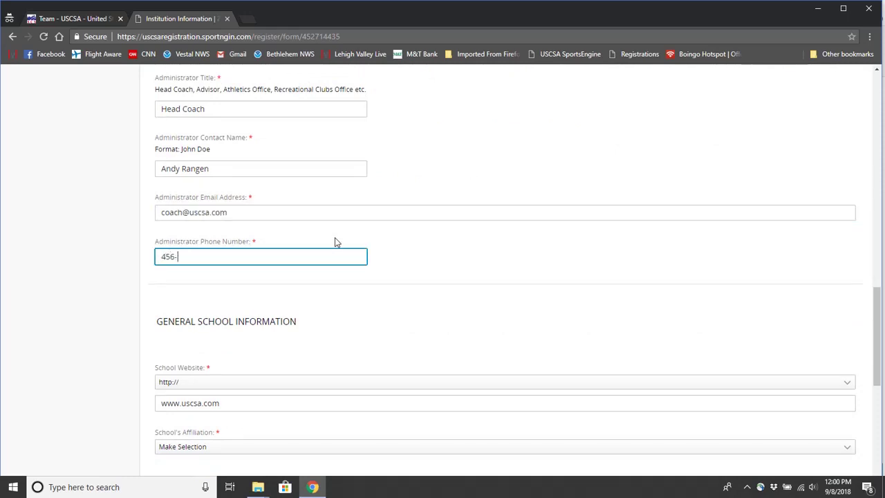
Set school affiliation to NCAA I, enrollment to 5000 and full-time credits to 12.
scroll(319, 235, down, 1)
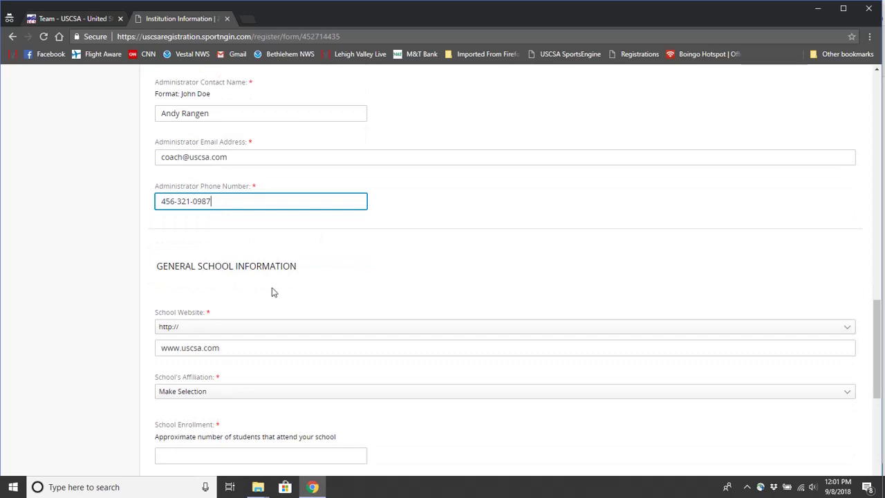
click(205, 332)
double_click(191, 348)
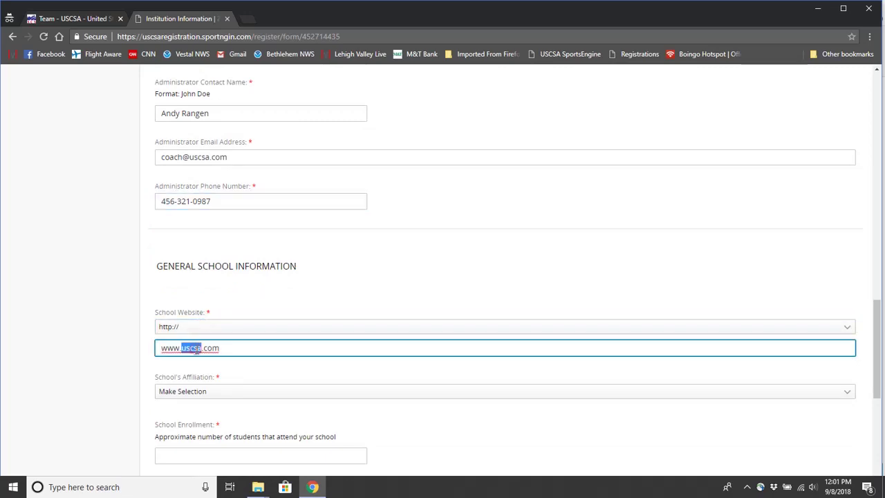
scroll(146, 345, down, 1)
click(205, 349)
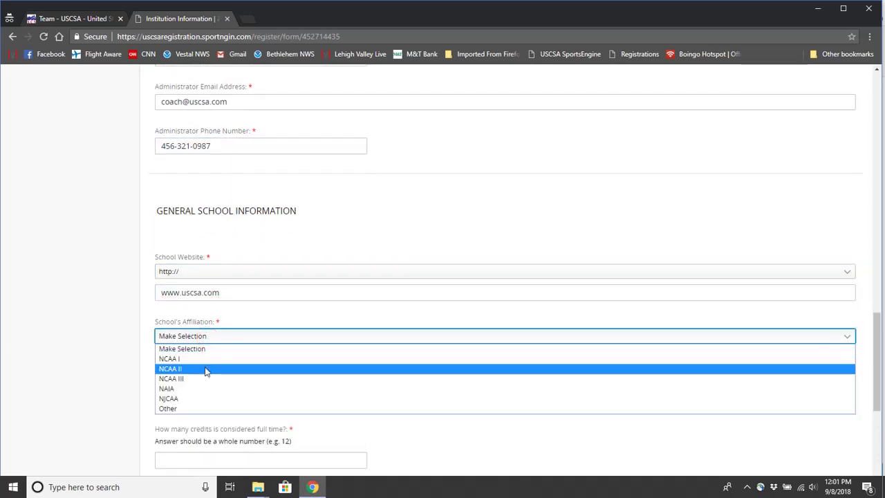
click(195, 363)
scroll(208, 346, down, 3)
key(Tab)
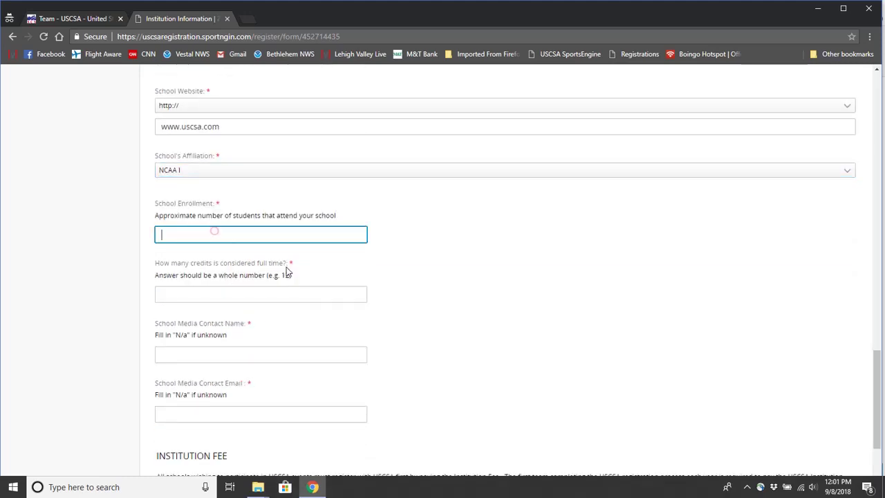
text(5000)
click(256, 294)
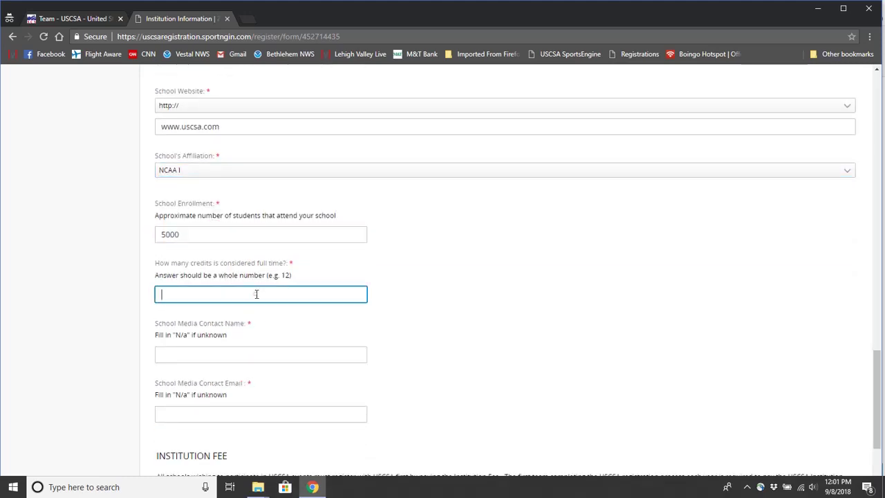
text(12)
Enter the media contact's name and e-mail, and select the USCSA University $160 institution fee.
click(280, 354)
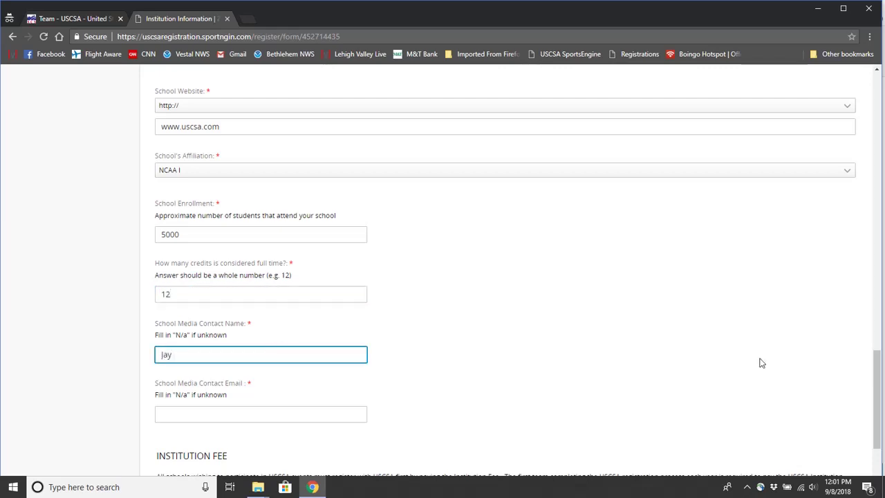
key(Tab)
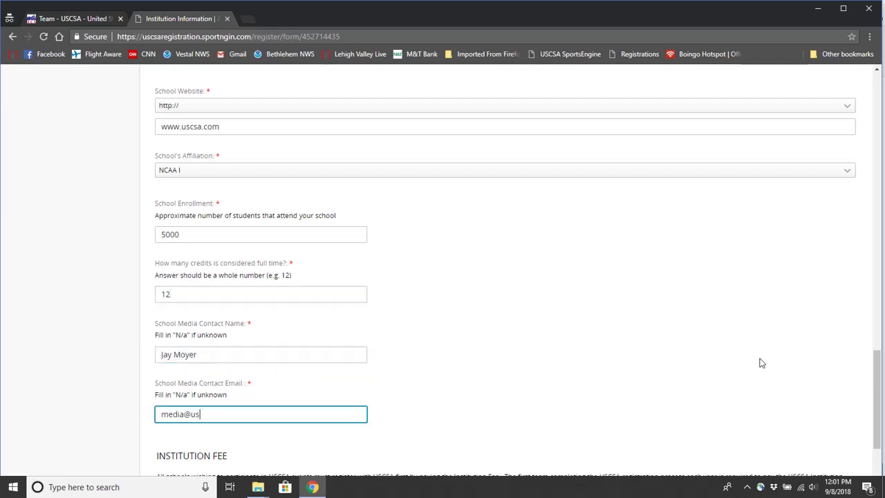
scroll(553, 387, down, 3)
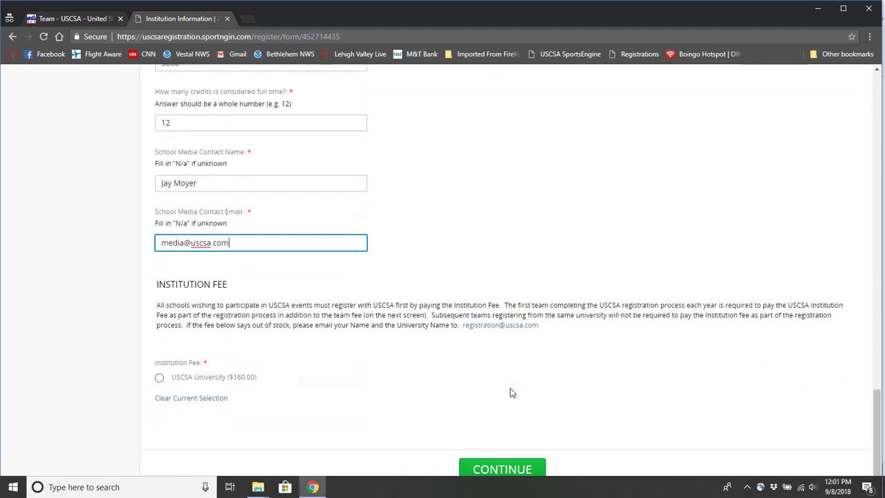
click(160, 379)
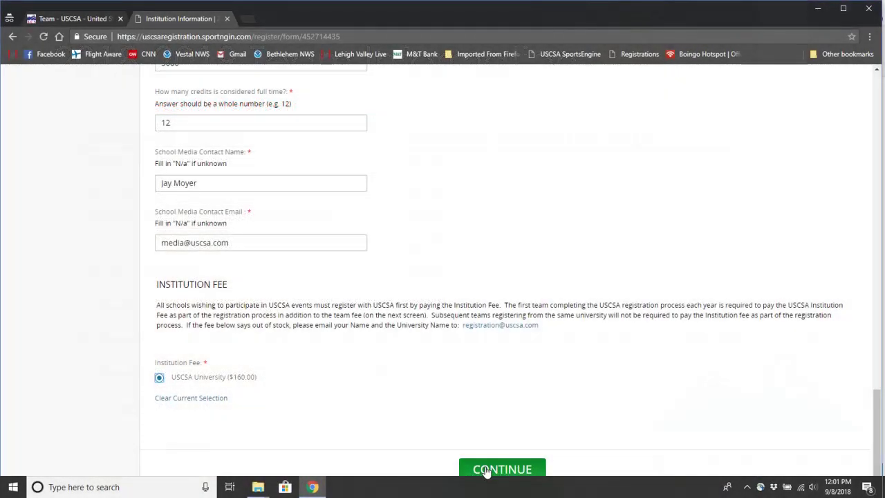
Submit the institution information and start a new team registration.
click(488, 468)
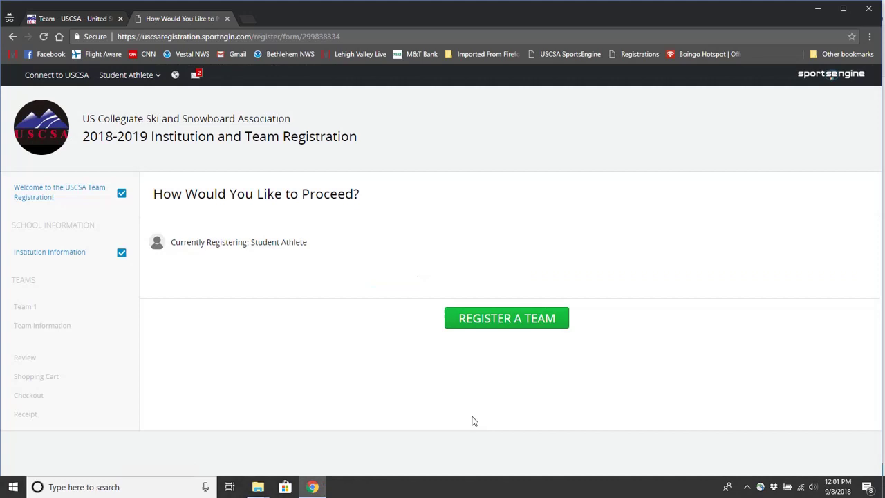
click(509, 318)
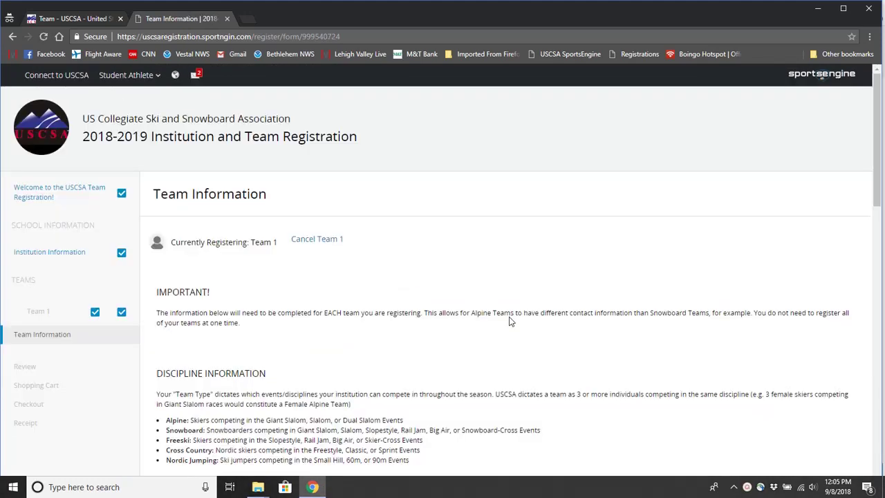
Set Team 1's type to Alpine Female, marked as Club and Student Led.
drag(875, 136, 872, 213)
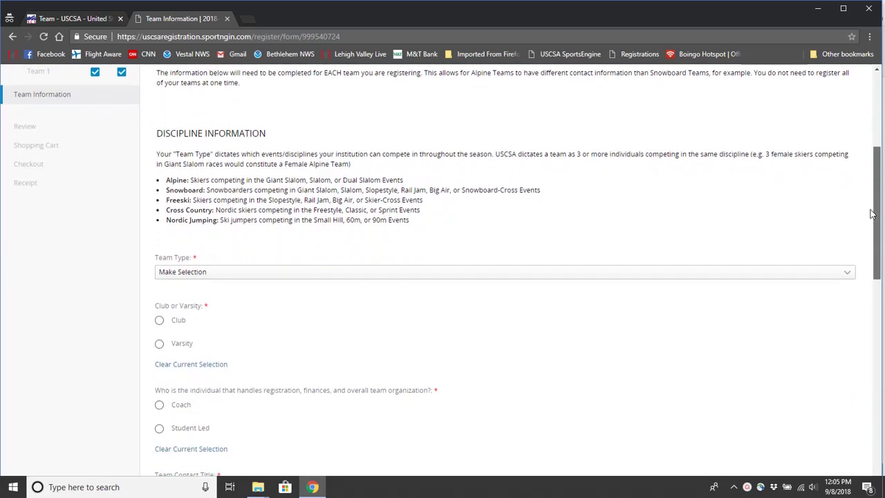
click(466, 271)
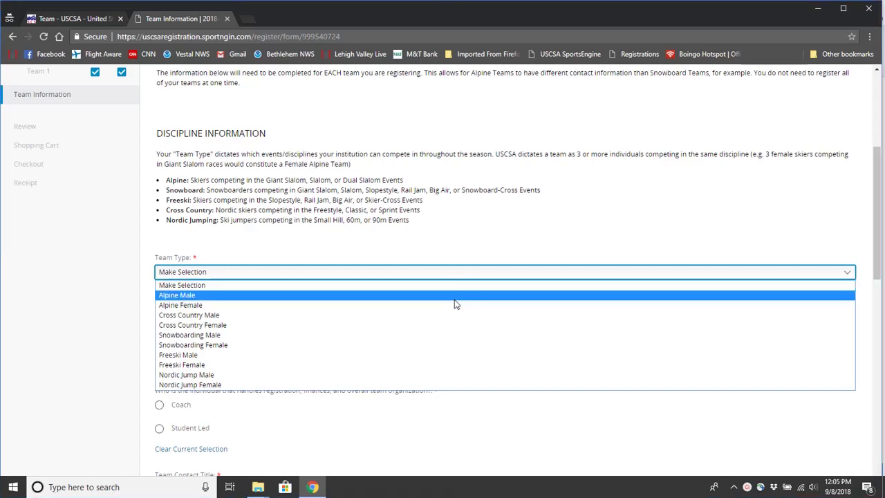
click(456, 305)
click(181, 320)
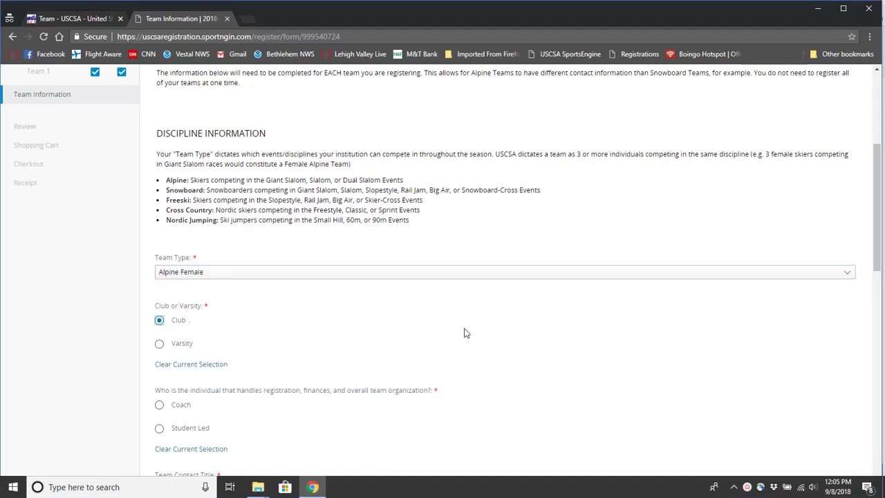
scroll(466, 332, down, 2)
click(160, 319)
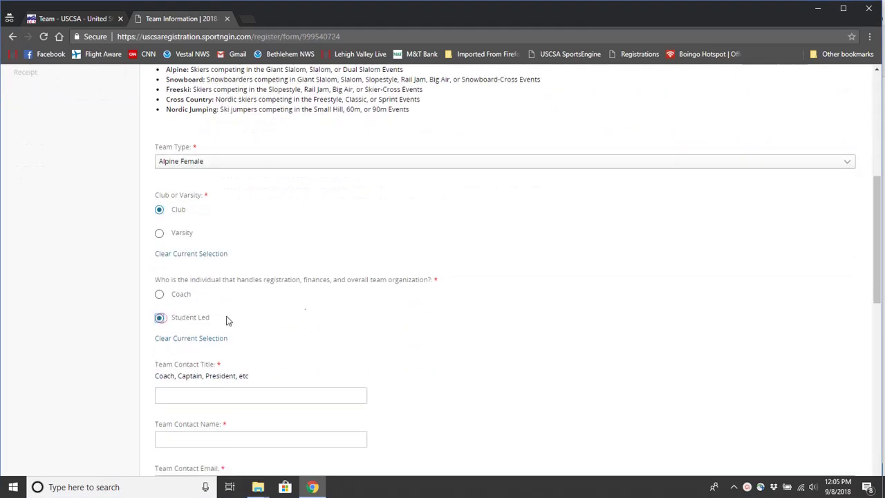
scroll(346, 312, down, 2)
Enter team contact title Captain and the contact's name, e-mail and phone.
click(258, 286)
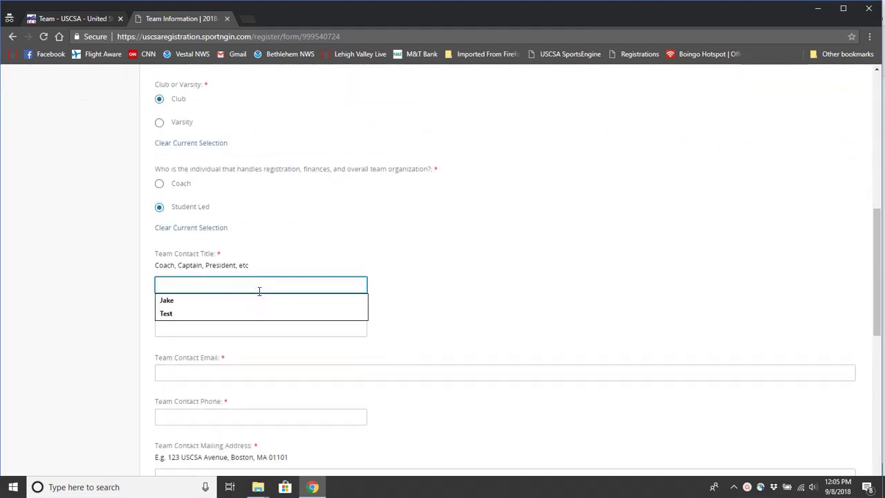
text(Captain)
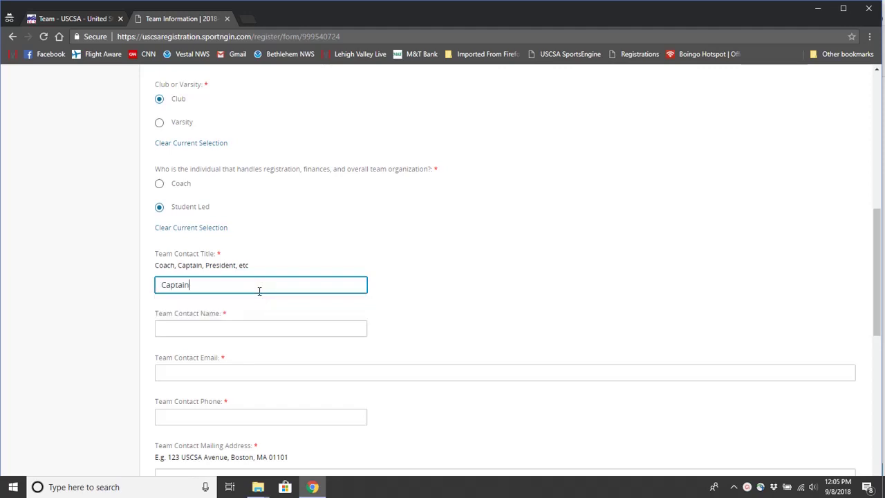
key(Tab)
key(Tab)
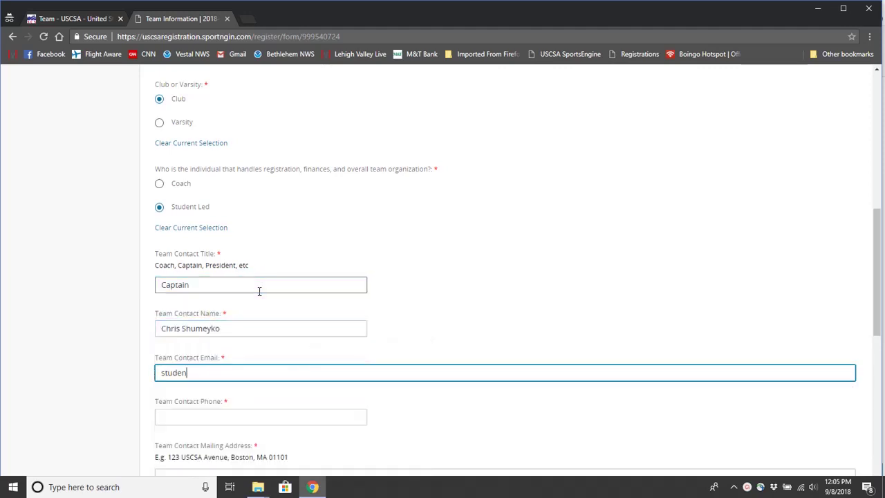
key(Tab)
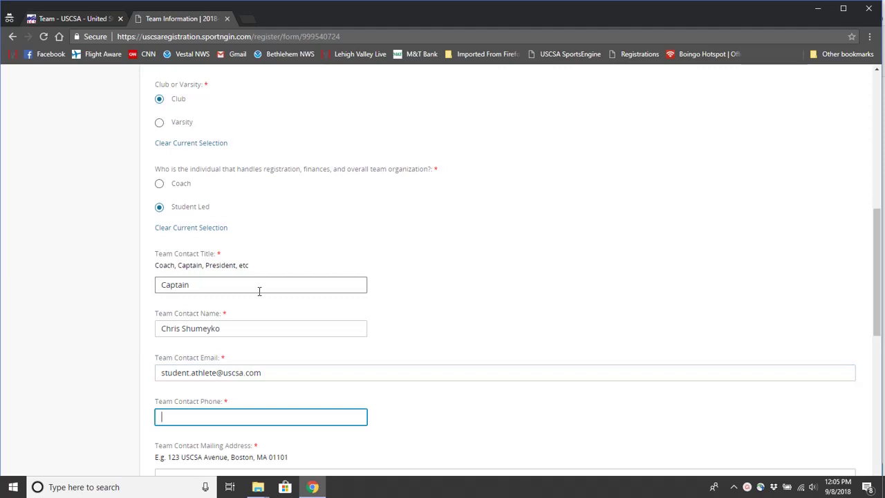
text(123-456-7890)
key(Tab)
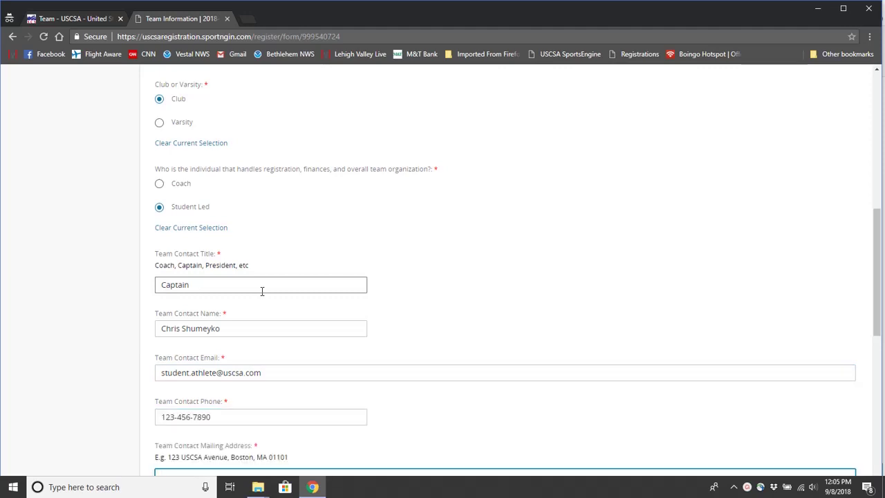
scroll(326, 294, down, 5)
text(12)
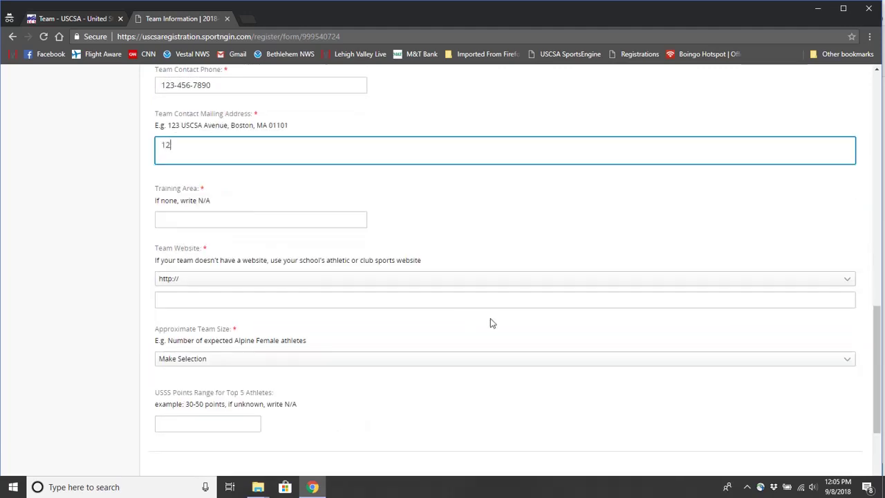
text(3 USCSA Avenue, Boston, MA 01101)
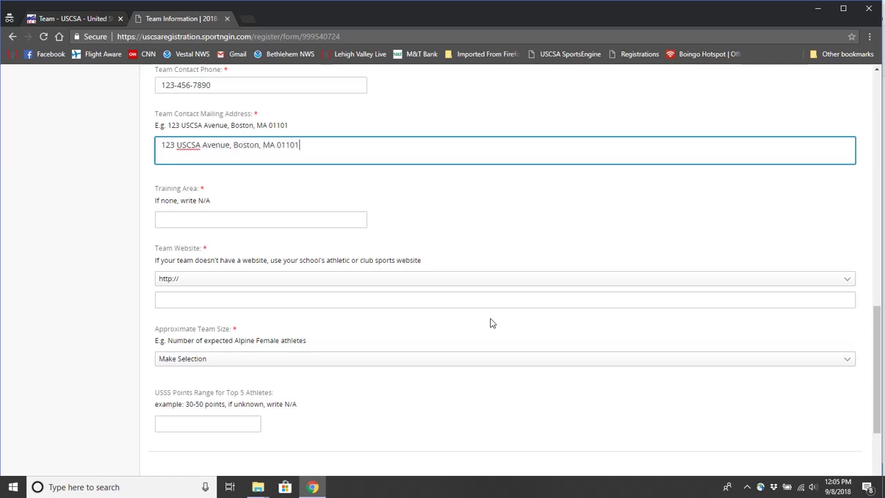
key(Tab)
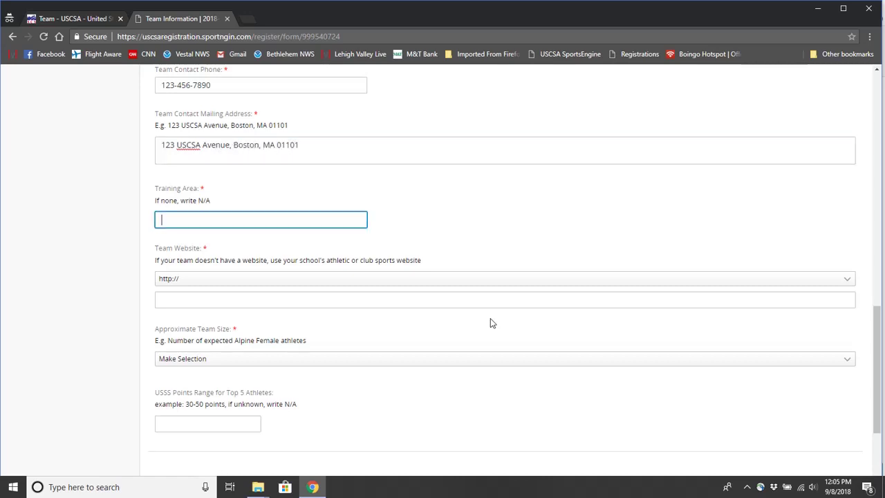
text(USCSA Mountain)
click(490, 299)
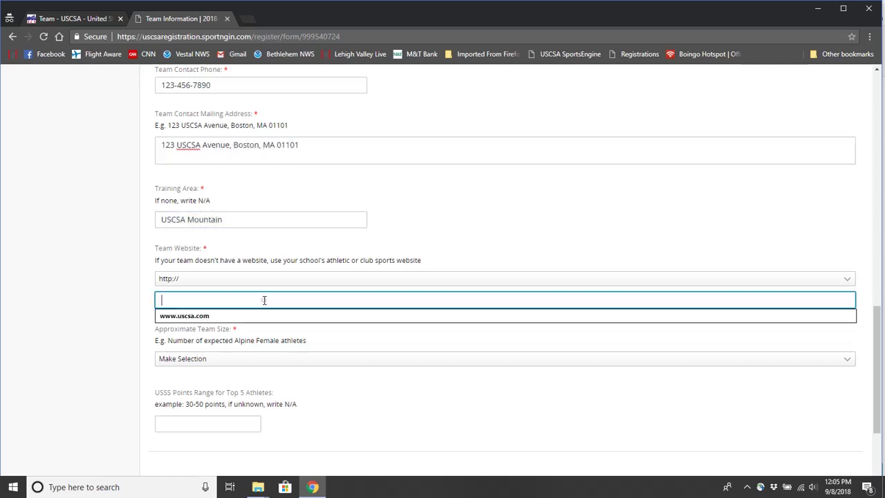
text(www.uscsa.com)
Set approximate team size to 11-15 and USSS points range to N/A.
scroll(271, 340, down, 1)
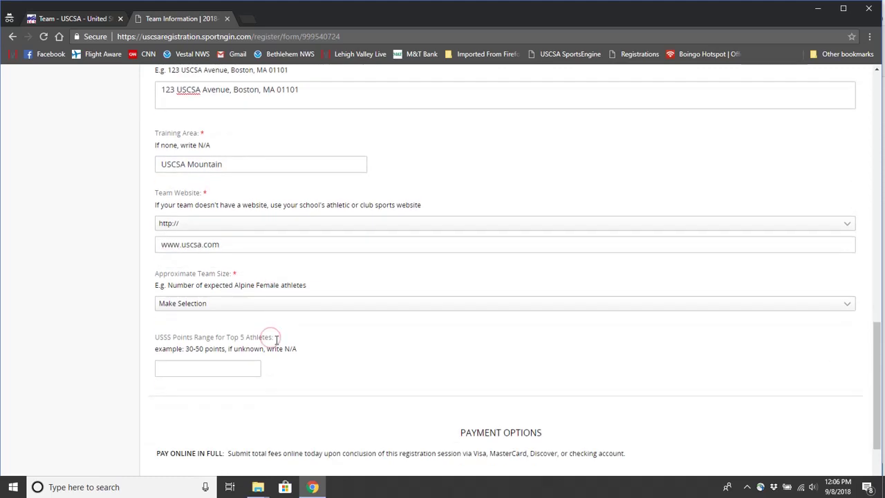
click(255, 304)
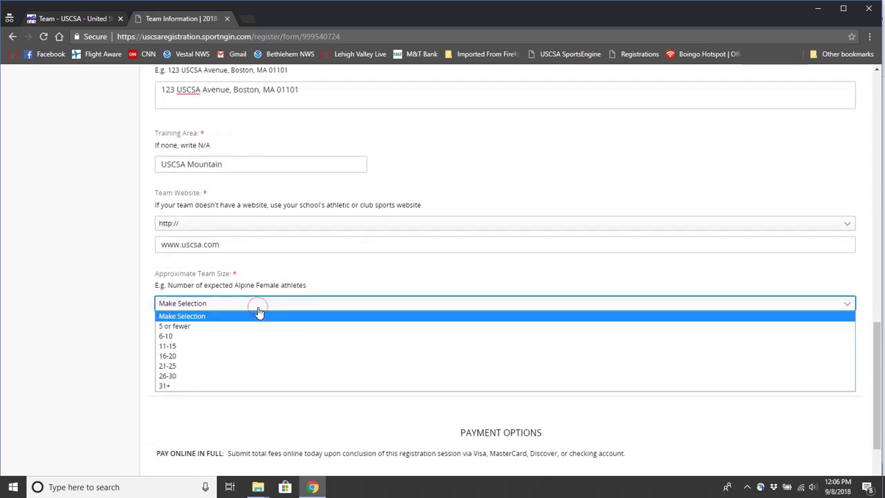
click(247, 347)
click(234, 368)
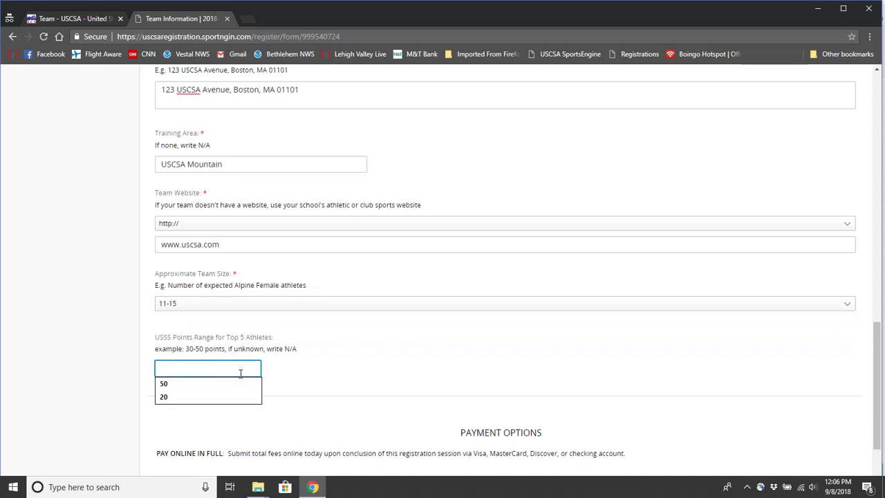
text(N/A)
scroll(434, 379, down, 2)
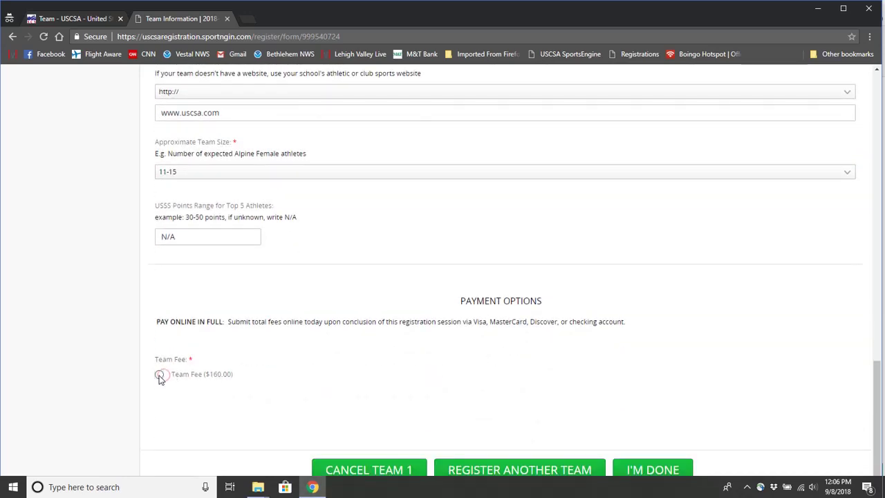
Select the $160.00 team fee and finish the team form with I'M DONE.
click(159, 374)
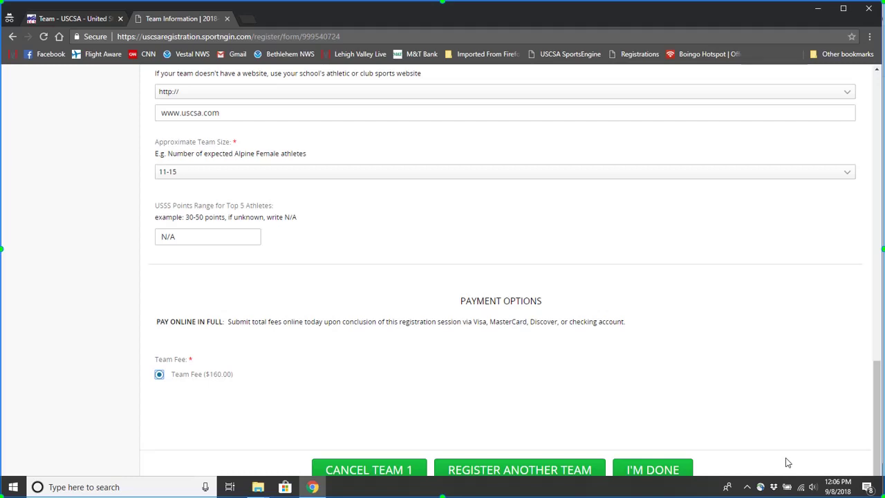
click(666, 469)
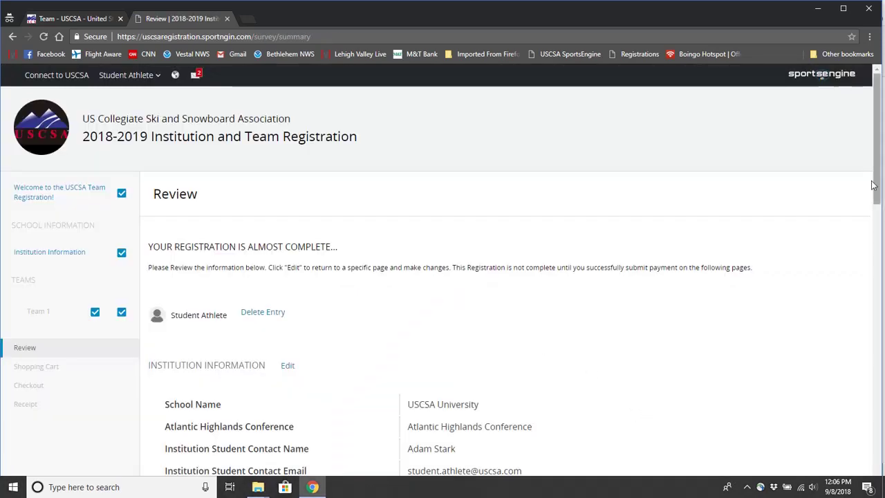
Scroll through the Review page details and proceed to the Shopping Cart.
scroll(872, 190, down, 2)
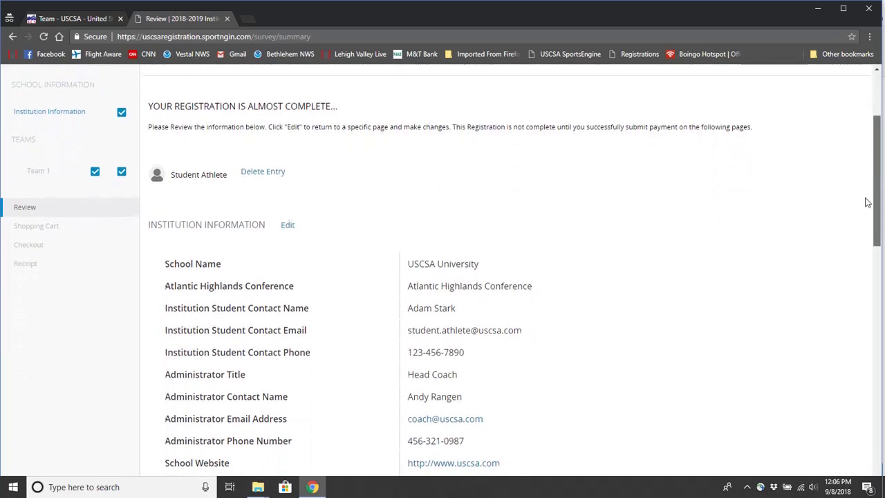
scroll(868, 201, down, 1)
scroll(863, 217, down, 2)
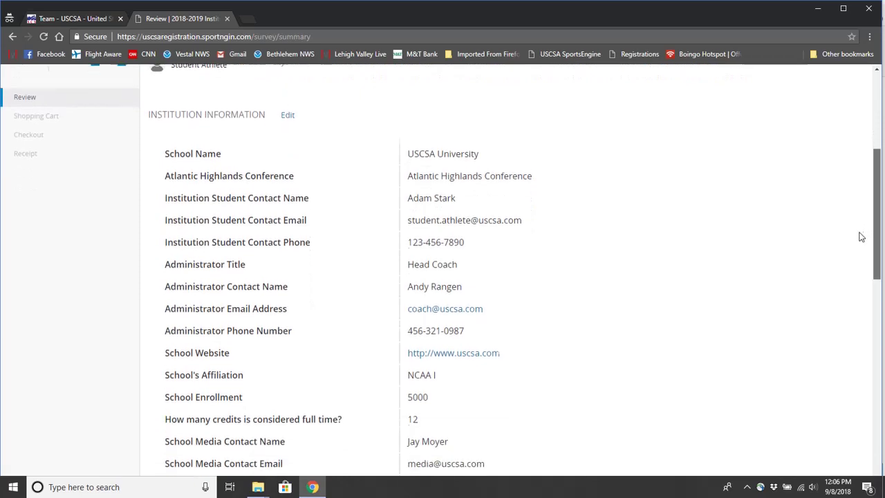
scroll(855, 249, down, 4)
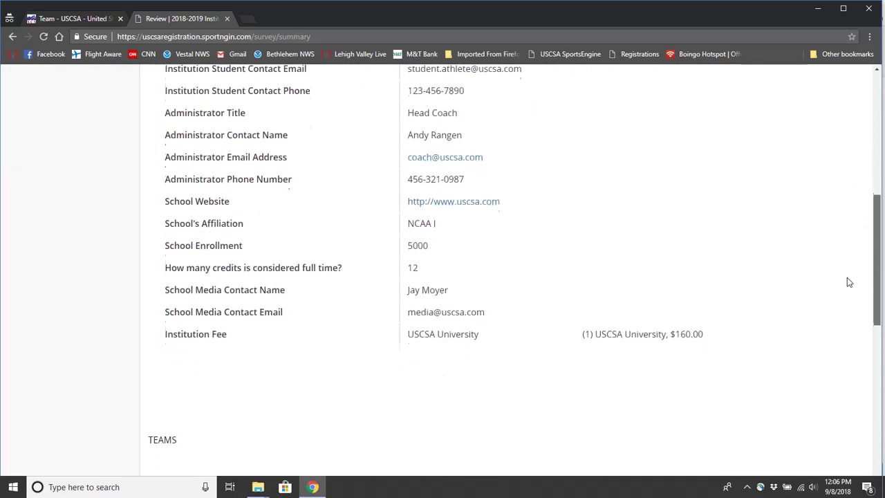
scroll(837, 334, down, 4)
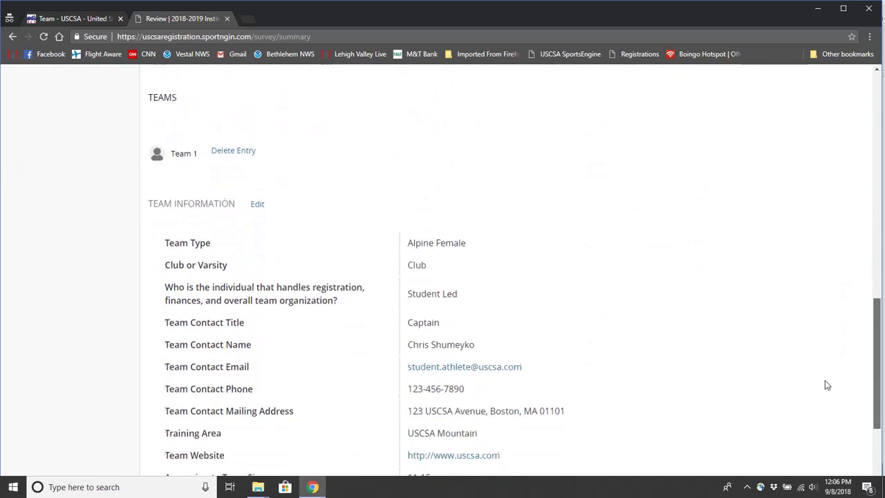
scroll(822, 423, down, 1)
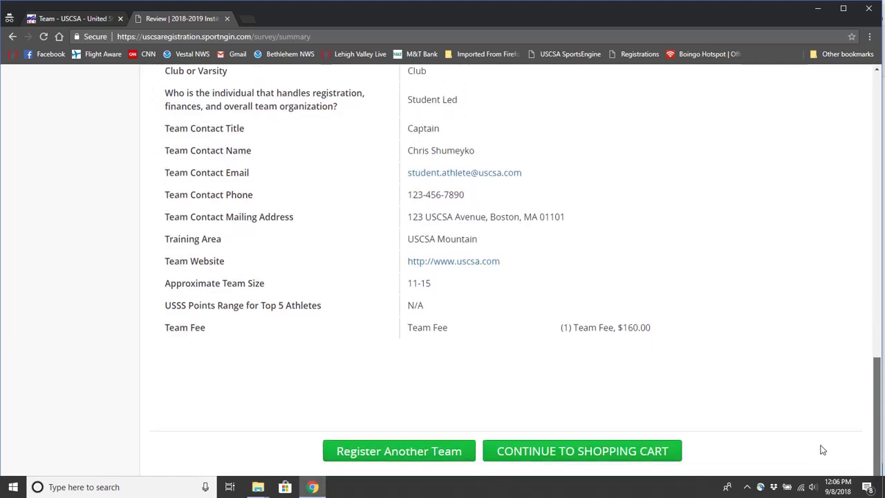
click(619, 456)
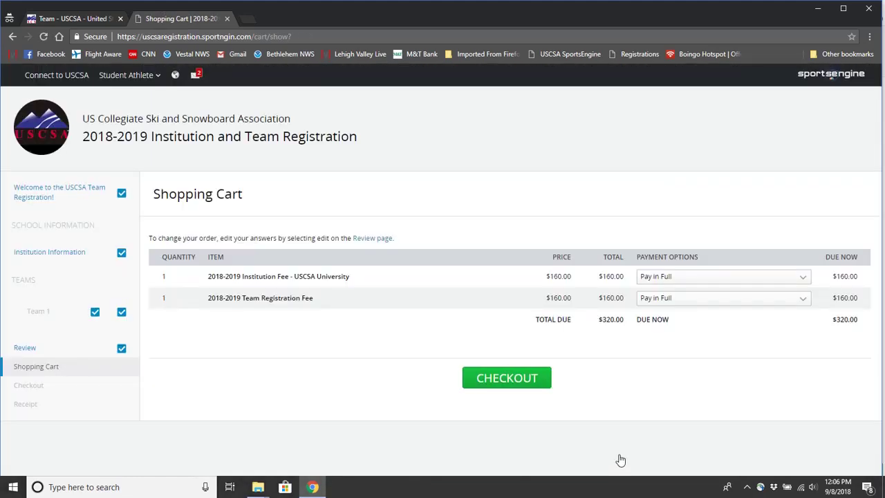
Choose Pay Offline in Payment Options for both the institution and team registration fees.
click(757, 280)
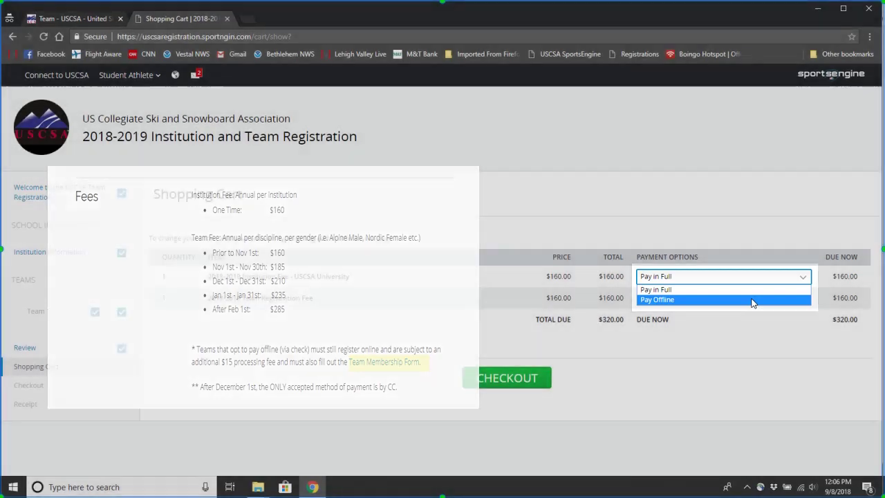
click(752, 301)
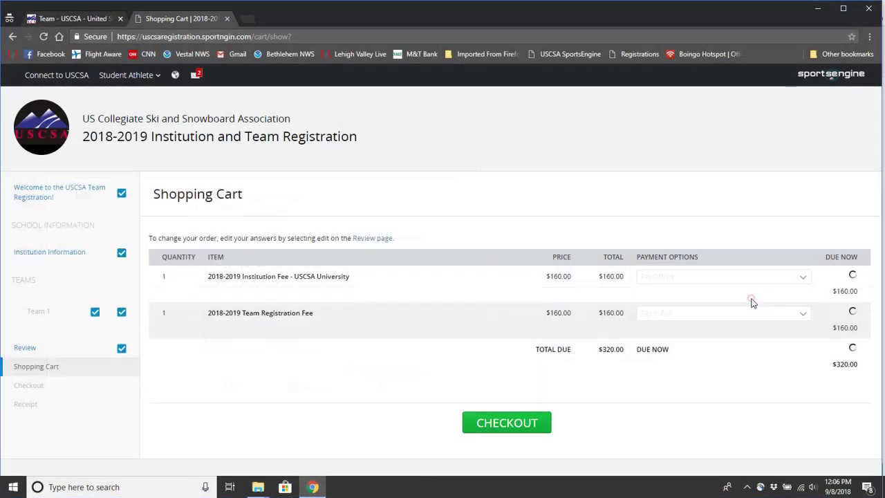
click(750, 297)
click(738, 321)
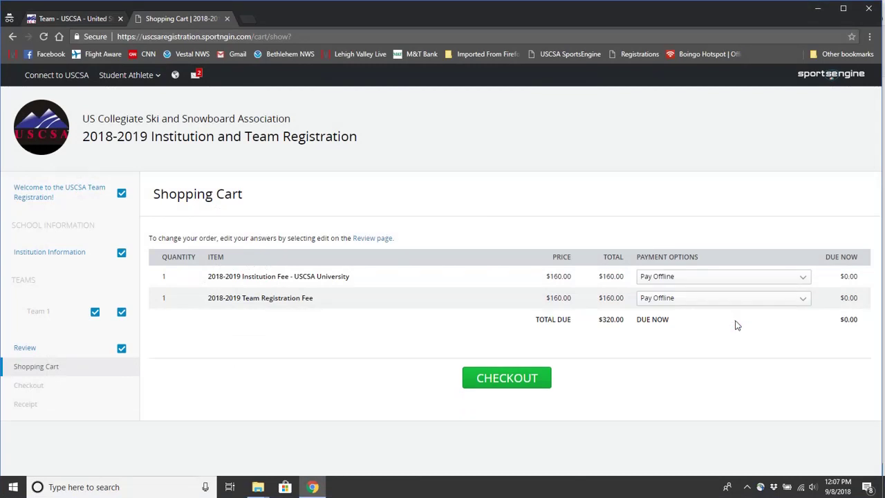
Check out and review the Receipt page showing REGISTRATION COMPLETE with $320.00 total Unpaid.
click(506, 378)
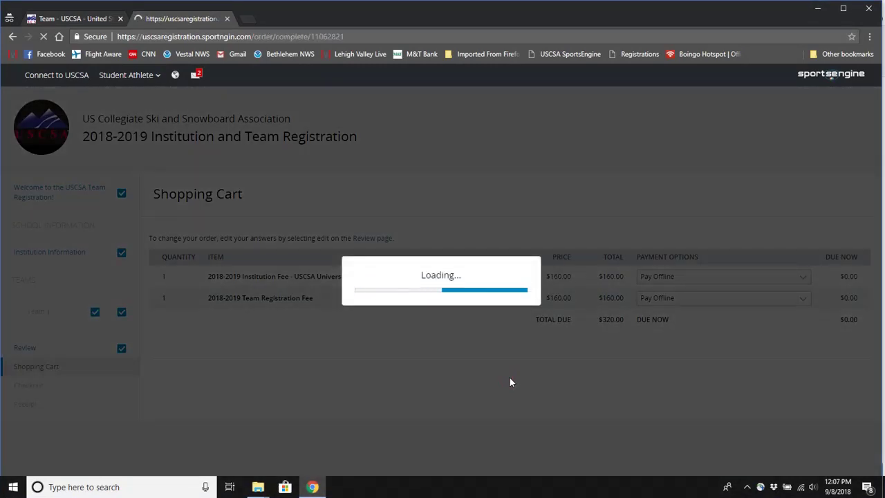
scroll(875, 188, down, 1)
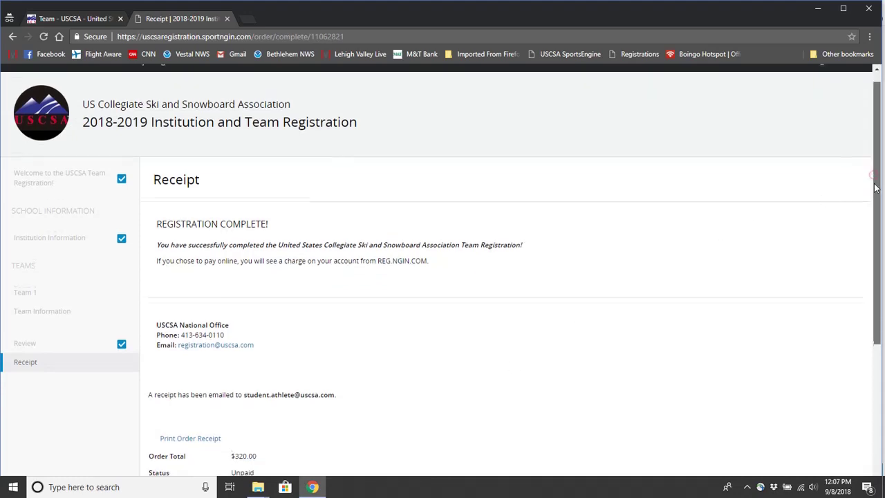
drag(874, 188, 875, 355)
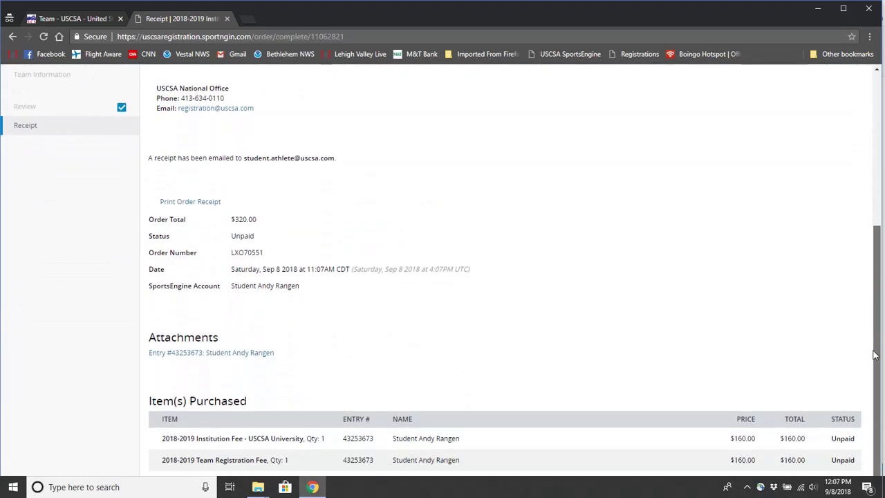